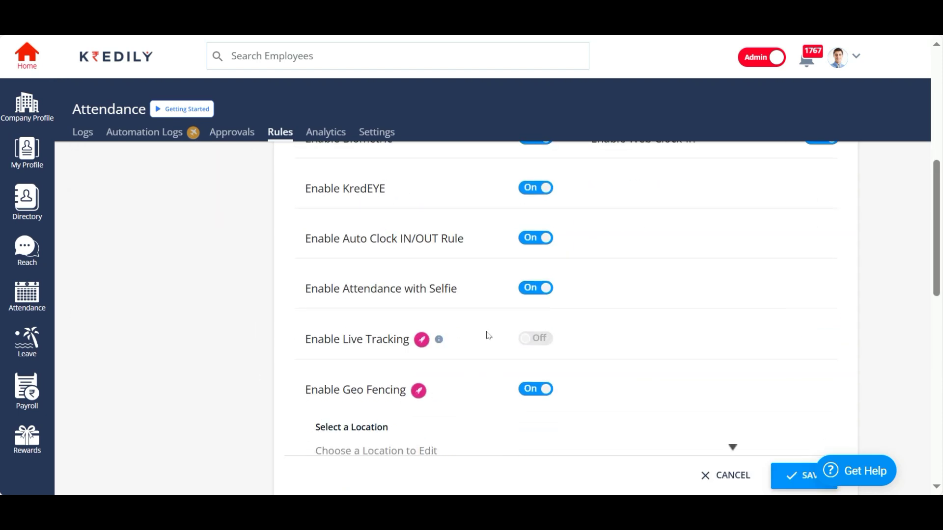
{"action": "scroll", "coordinate": [488, 336], "scroll_direction": "up", "scroll_amount": 2}
Step: Switch the Auto Clock IN/OUT rule off and back on so it ends enabled
{"action": "left_click", "coordinate": [535, 315]}
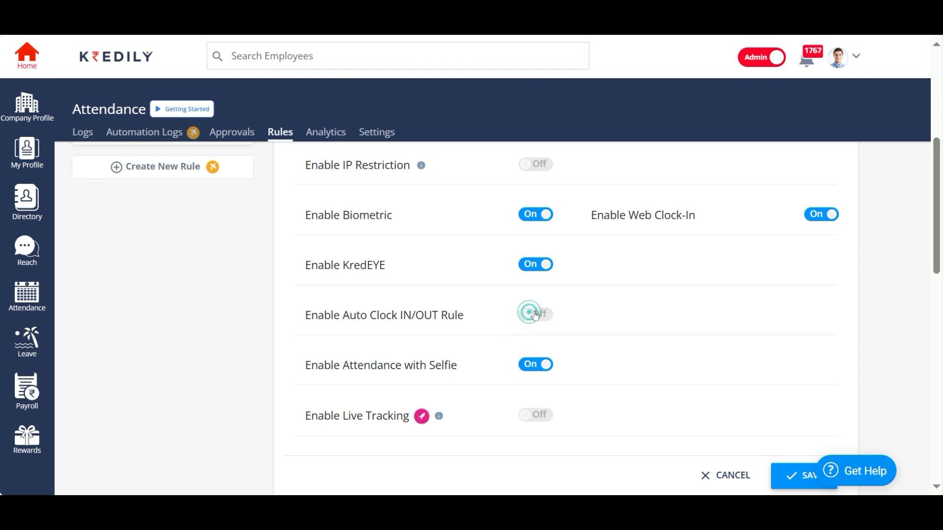
{"action": "left_click", "coordinate": [538, 315]}
Step: Turn the Comp Off toggle on in the attendance rule
{"action": "scroll", "coordinate": [546, 316], "scroll_direction": "down", "scroll_amount": 10}
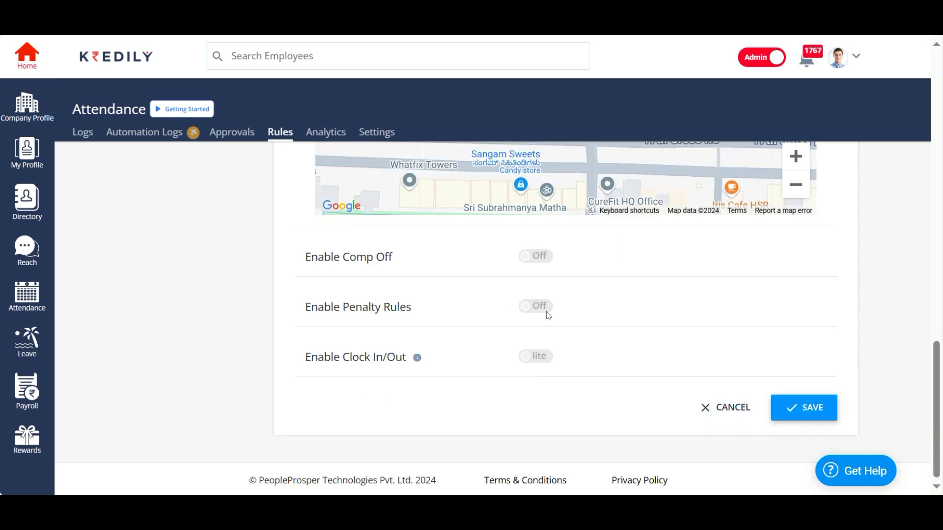
{"action": "left_click", "coordinate": [541, 259]}
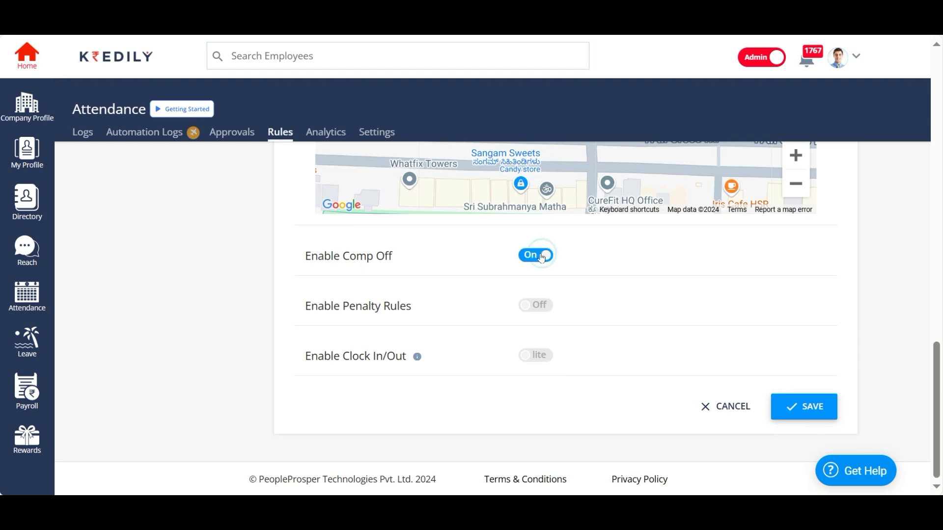
Step: Turn on Penalty Rules and review the In Time, Out Time and Work Duration settings
{"action": "left_click", "coordinate": [540, 307]}
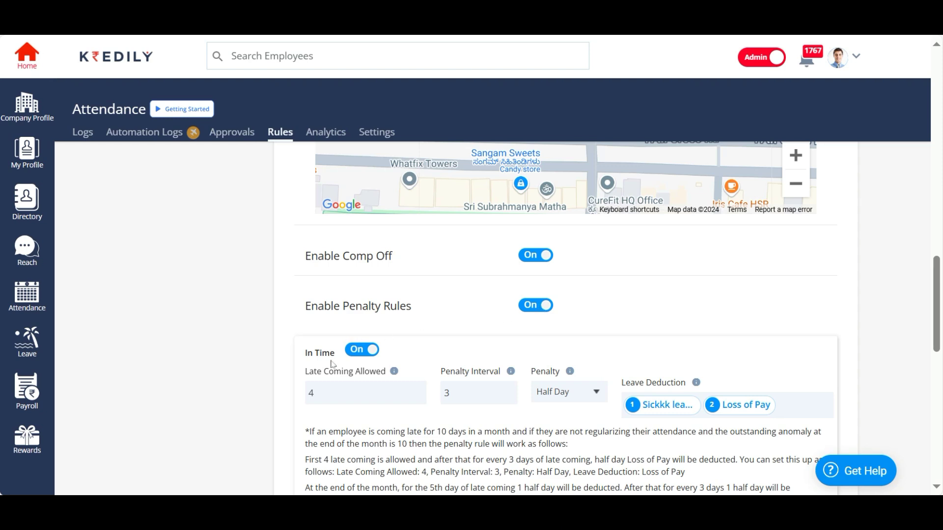
{"action": "scroll", "coordinate": [331, 364], "scroll_direction": "down", "scroll_amount": 8}
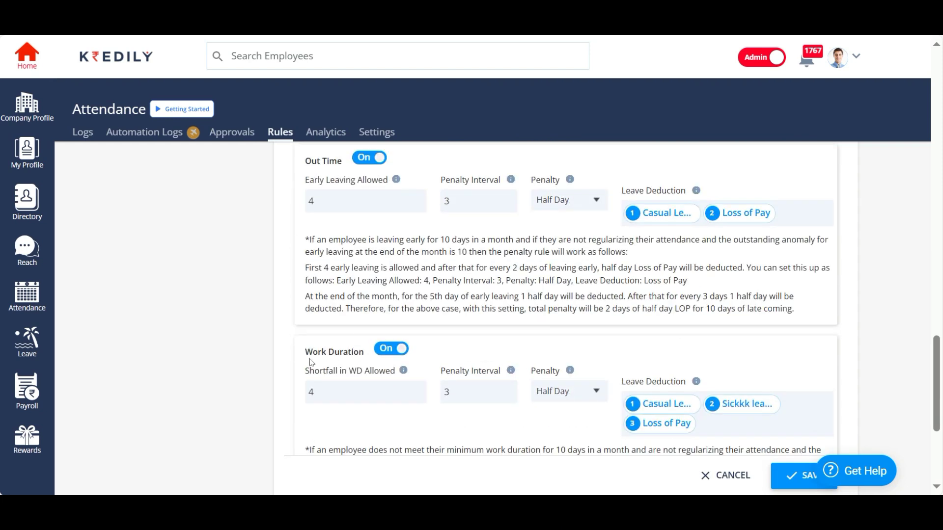
{"action": "scroll", "coordinate": [353, 366], "scroll_direction": "up", "scroll_amount": 3}
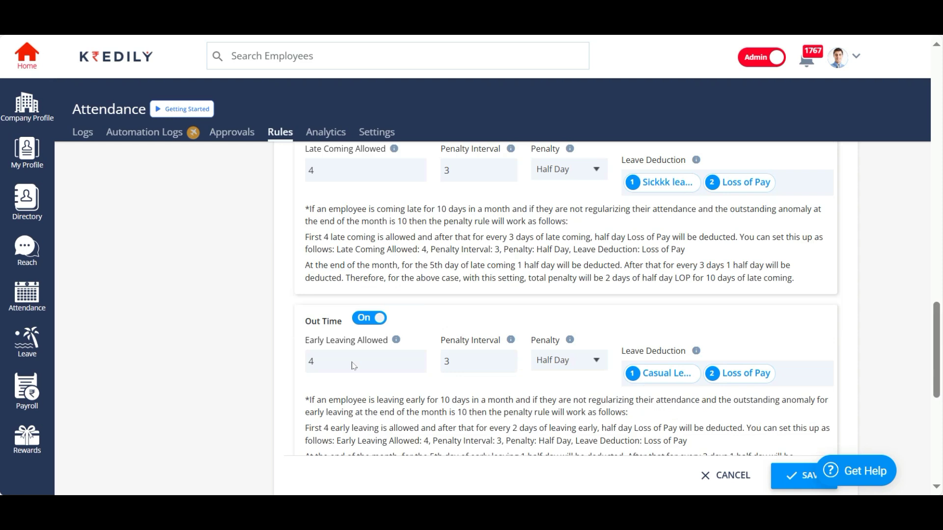
{"action": "scroll", "coordinate": [351, 366], "scroll_direction": "up", "scroll_amount": 3}
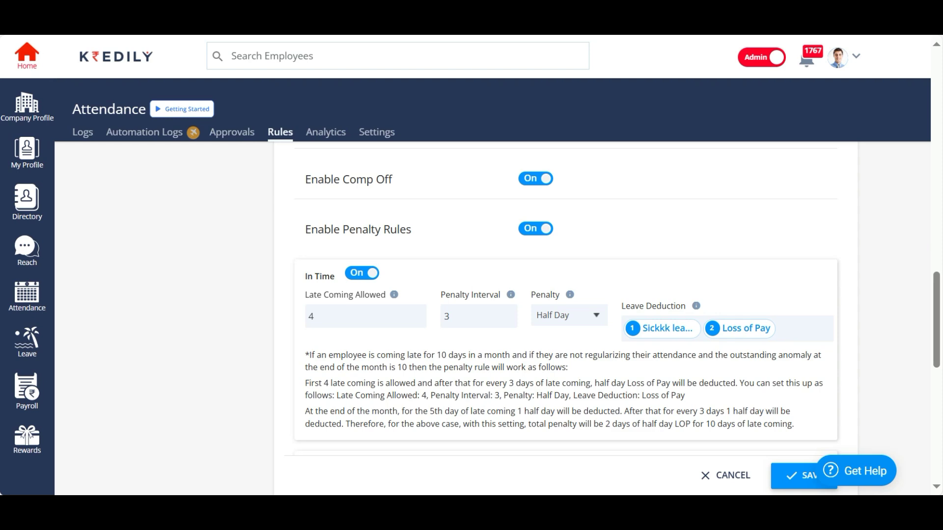
{"action": "left_click", "coordinate": [314, 316]}
Step: Keep Half Day as the late-coming penalty and make Casual Leave the second deduction
{"action": "left_click", "coordinate": [585, 319]}
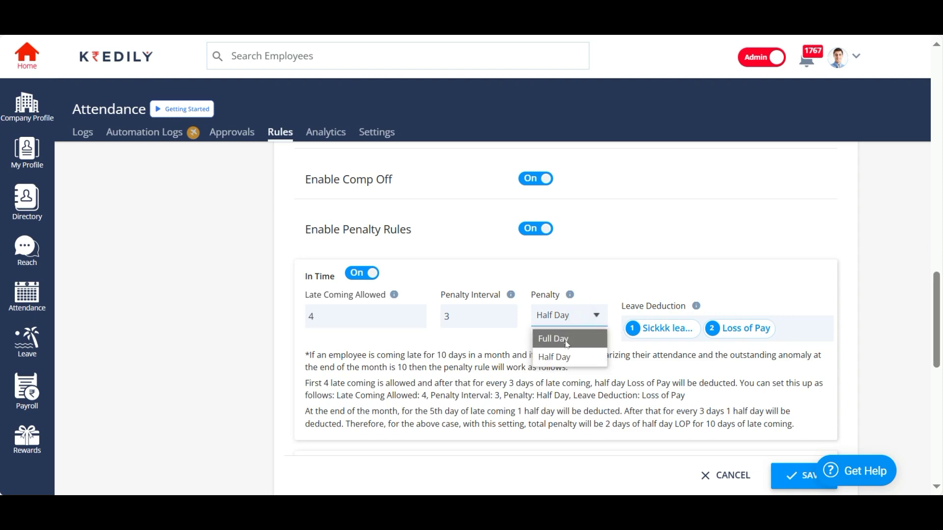
{"action": "left_click", "coordinate": [618, 264]}
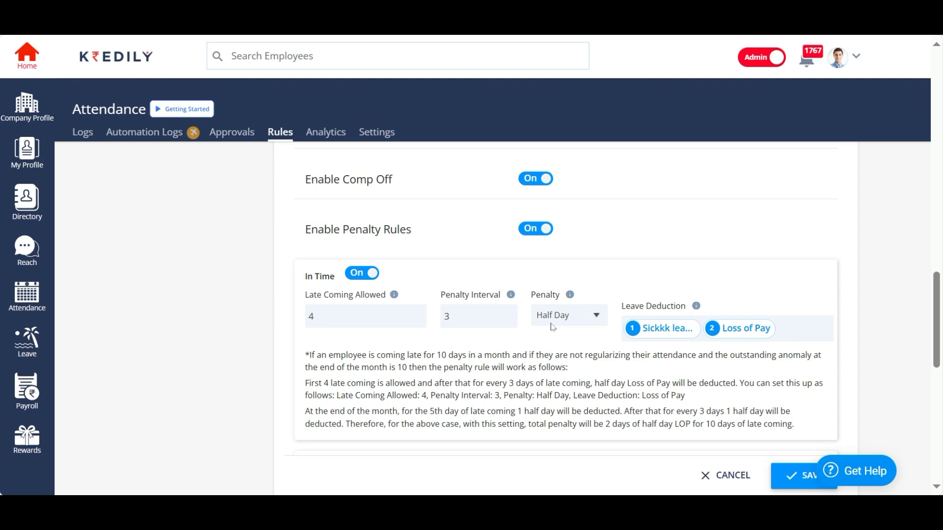
{"action": "left_click", "coordinate": [798, 336]}
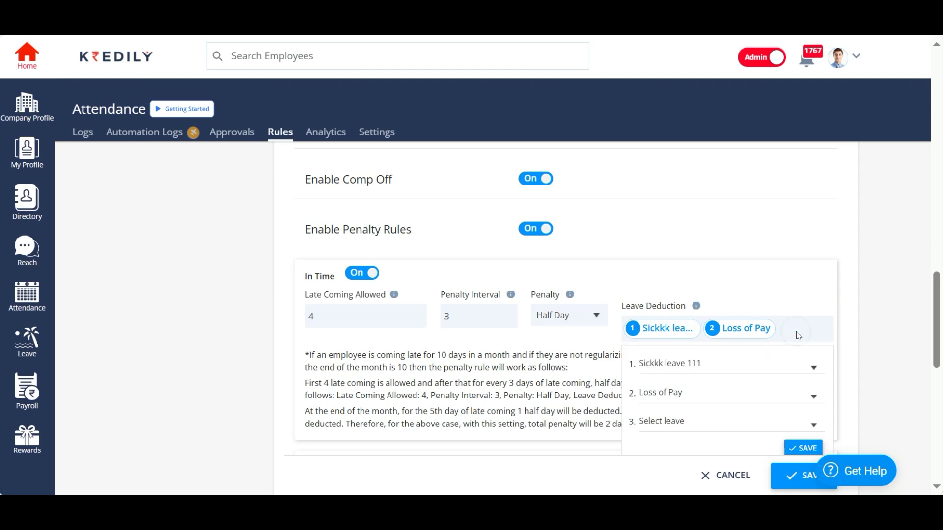
{"action": "left_click", "coordinate": [668, 396]}
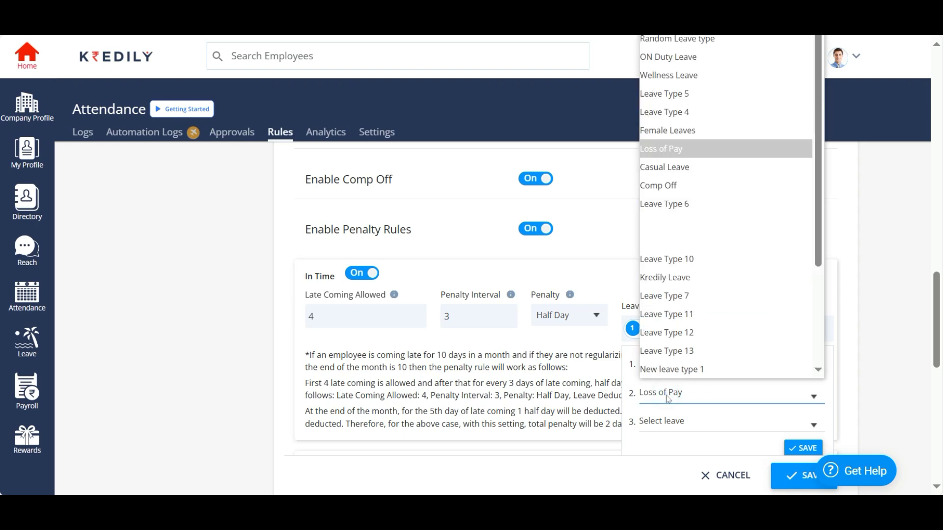
{"action": "left_click", "coordinate": [679, 168]}
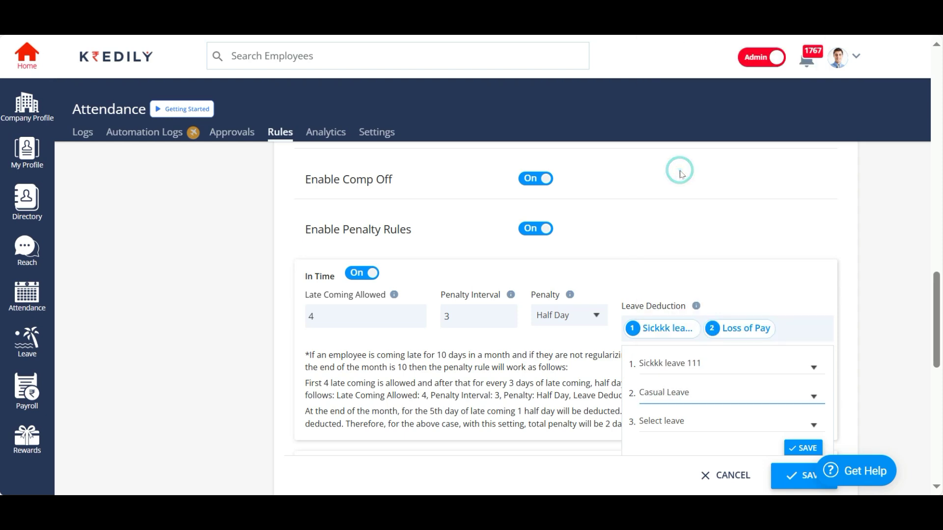
Step: Make Kredily Leave the third deduction and save the leave deduction order
{"action": "left_click", "coordinate": [652, 420]}
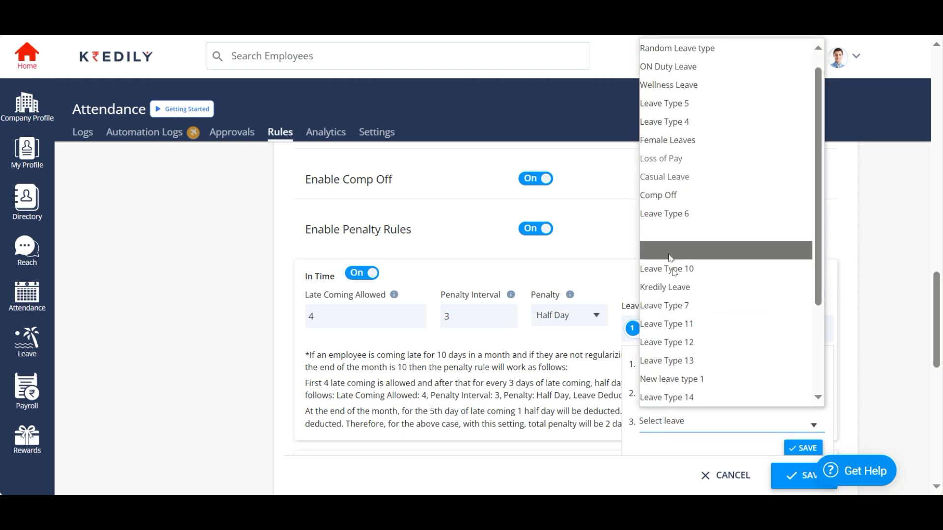
{"action": "scroll", "coordinate": [678, 142], "scroll_direction": "up", "scroll_amount": 1}
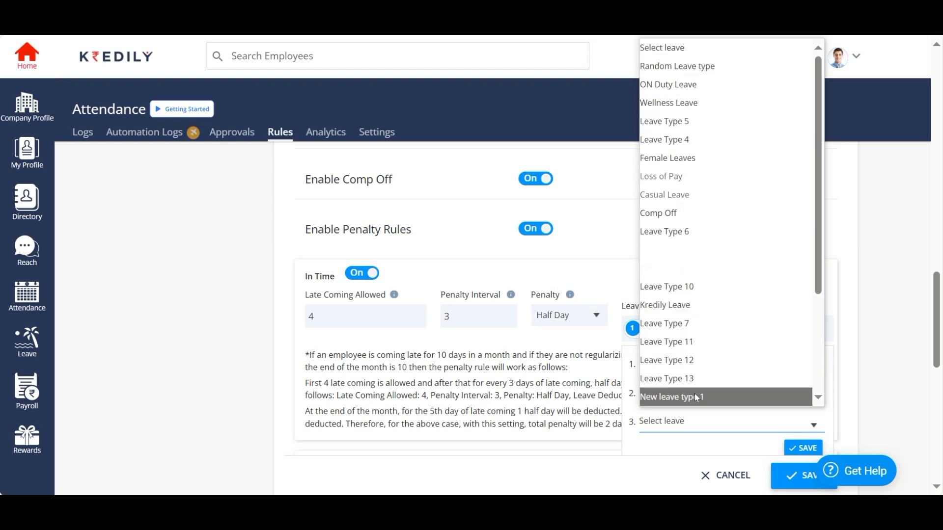
{"action": "left_click", "coordinate": [686, 310]}
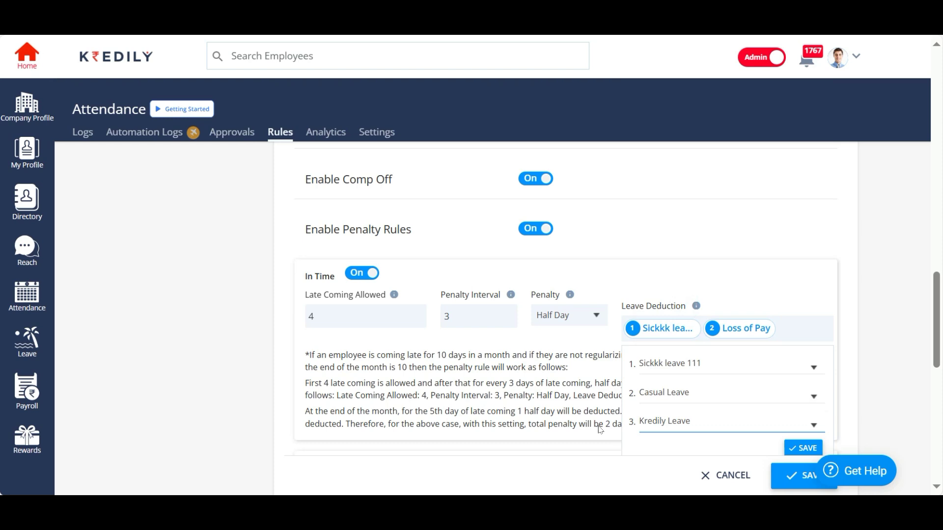
{"action": "scroll", "coordinate": [663, 435], "scroll_direction": "down", "scroll_amount": 3}
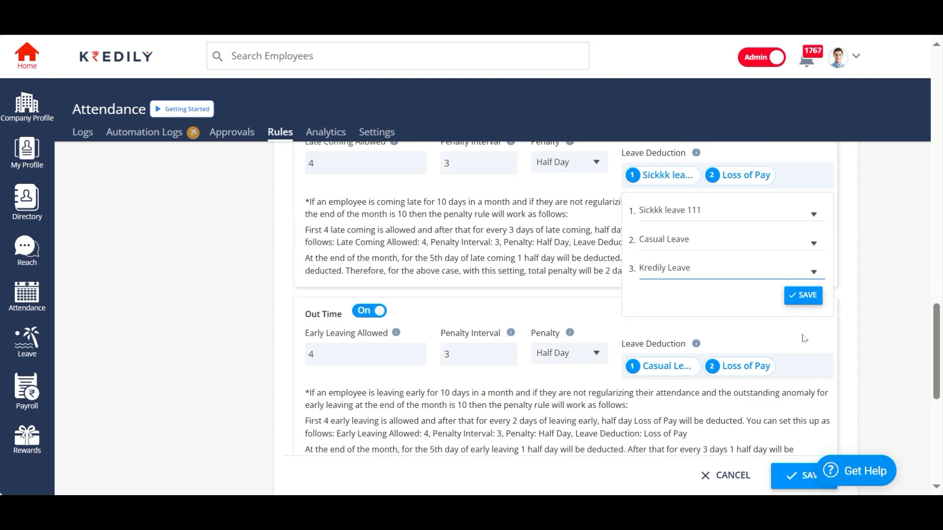
{"action": "left_click", "coordinate": [803, 294]}
{"action": "scroll", "coordinate": [594, 339], "scroll_direction": "up", "scroll_amount": 2}
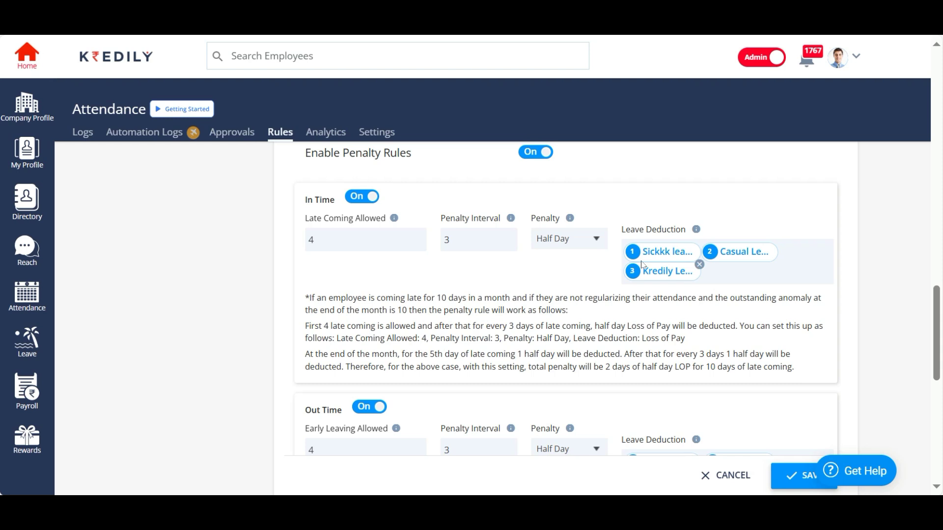
{"action": "mouse_move", "coordinate": [659, 258]}
{"action": "mouse_move", "coordinate": [752, 253]}
{"action": "mouse_move", "coordinate": [674, 276]}
{"action": "key", "text": "Tab"}
{"action": "key", "text": "Tab"}
{"action": "left_click", "coordinate": [320, 244]}
{"action": "left_click", "coordinate": [447, 240]}
{"action": "left_click", "coordinate": [317, 240]}
{"action": "double_click", "coordinate": [450, 240]}
{"action": "left_click", "coordinate": [505, 278]}
{"action": "scroll", "coordinate": [535, 242], "scroll_direction": "down", "scroll_amount": 5}
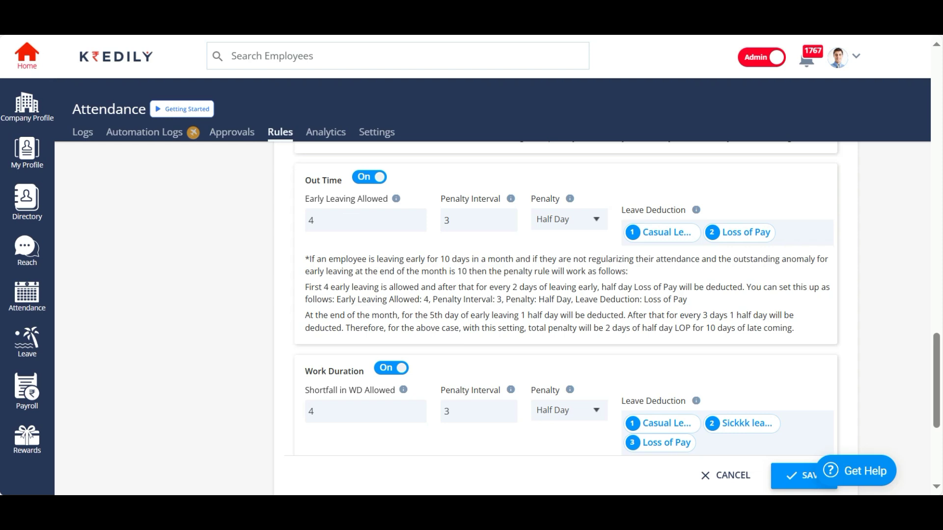
{"action": "scroll", "coordinate": [655, 220], "scroll_direction": "down", "scroll_amount": 3}
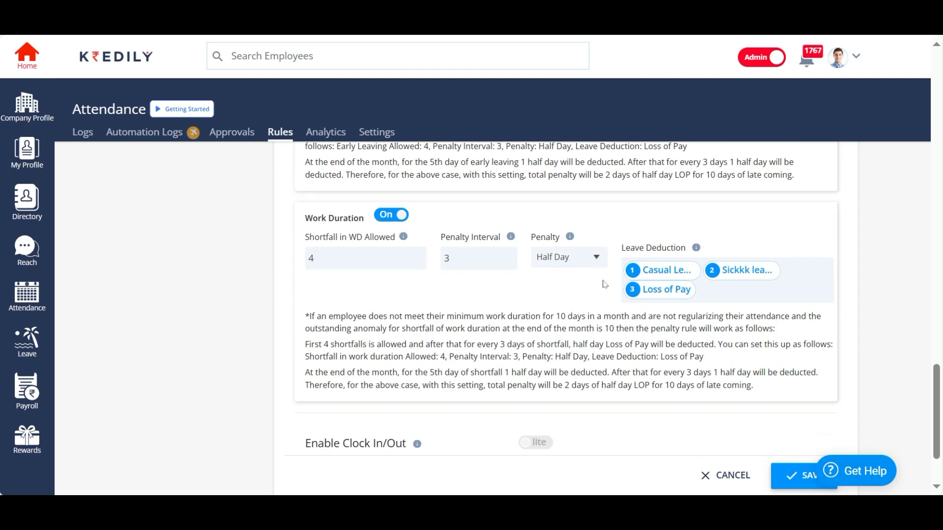
{"action": "scroll", "coordinate": [604, 285], "scroll_direction": "down", "scroll_amount": 2}
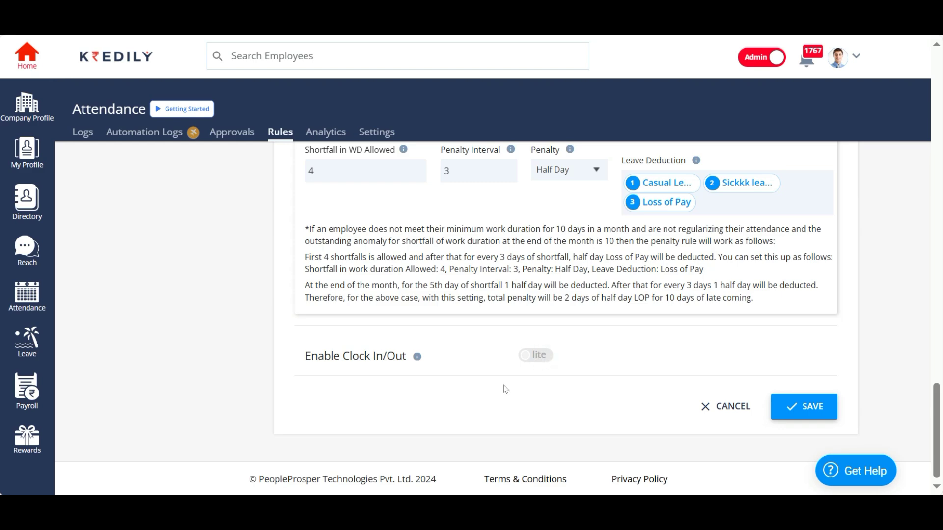
{"action": "scroll", "coordinate": [484, 386], "scroll_direction": "up", "scroll_amount": 10}
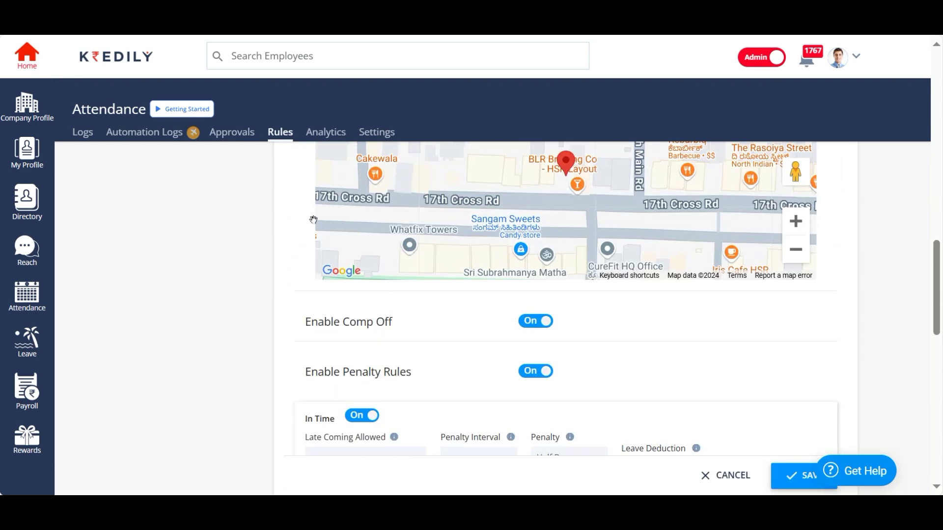
{"action": "scroll", "coordinate": [396, 305], "scroll_direction": "up", "scroll_amount": 8}
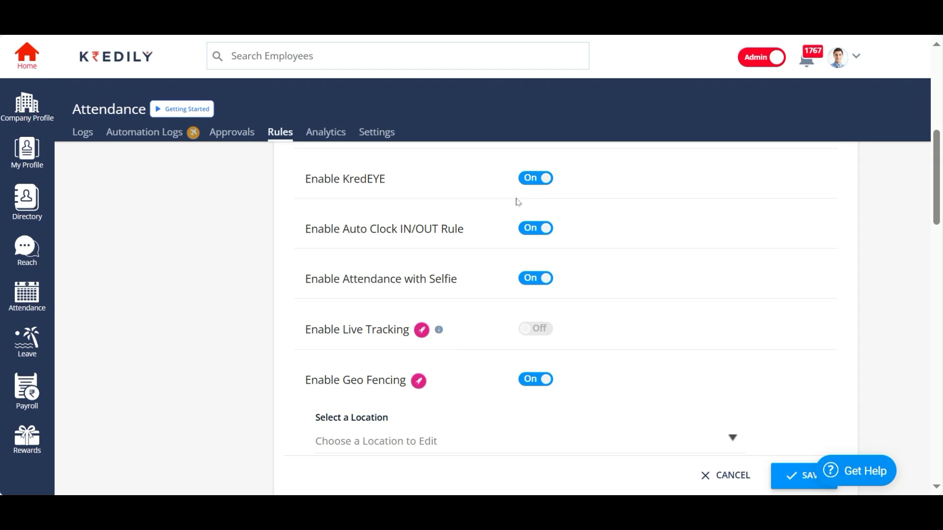
{"action": "scroll", "coordinate": [517, 201], "scroll_direction": "down", "scroll_amount": 15}
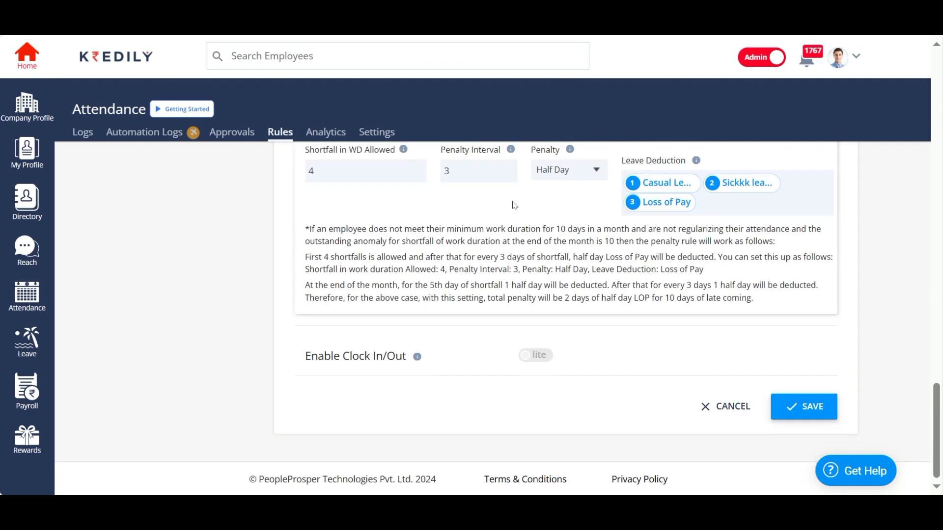